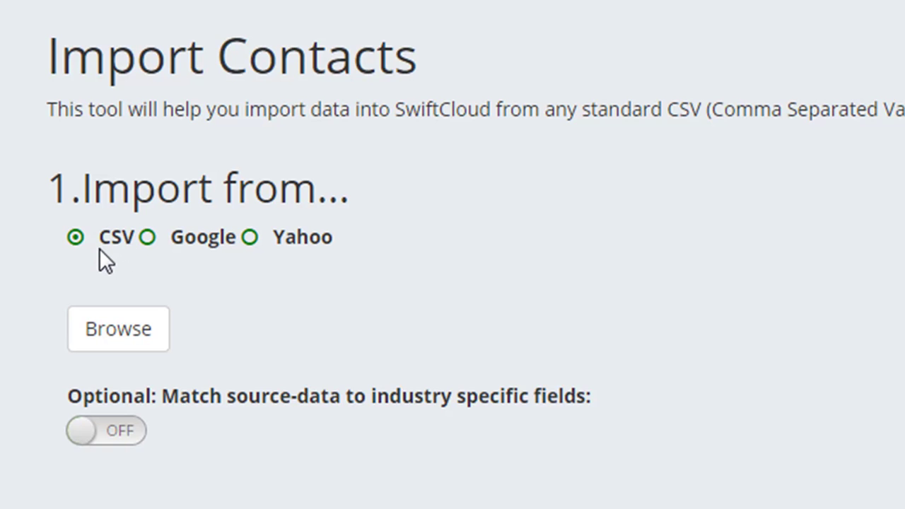
- Load TestData - Sheet1.csv as the CSV source for the contact import
left_click_drag(135, 237, 98, 237)
left_click(373, 326)
left_click_drag(236, 239, 178, 239)
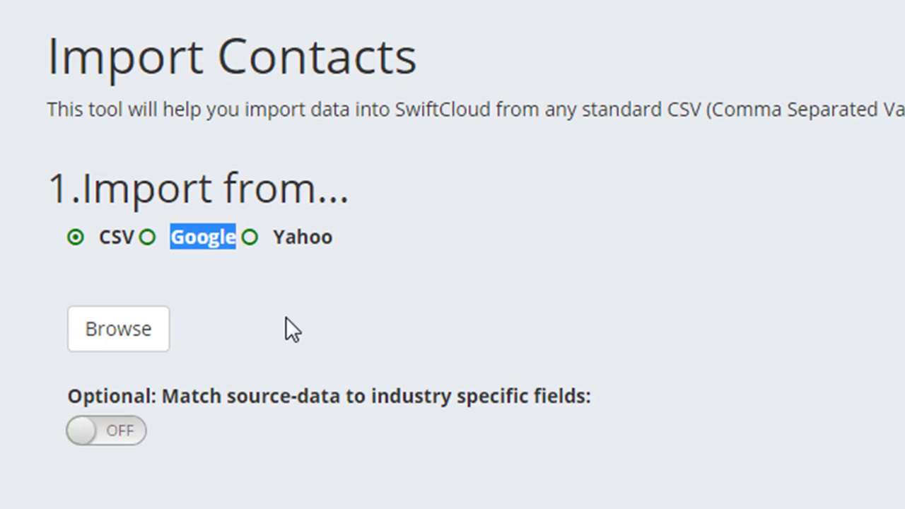
left_click_drag(351, 247, 300, 232)
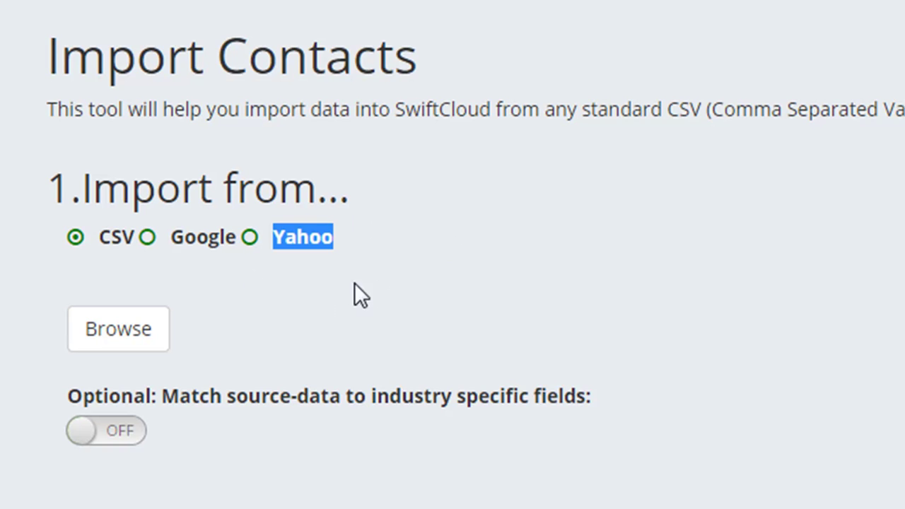
left_click(130, 334)
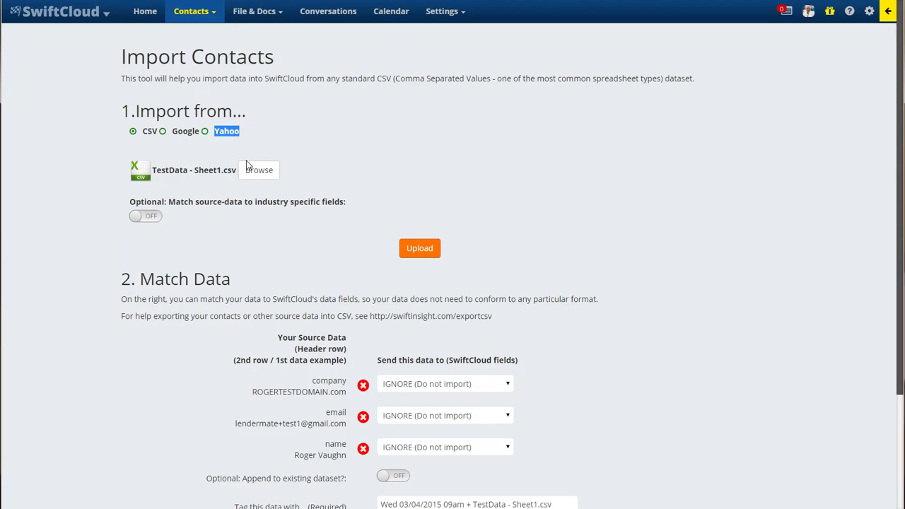
- Match the source data's company column to the Company field
mouse_move(899, 129)
left_mouse_down()
mouse_move(900, 219)
mouse_move(898, 137)
left_mouse_up()
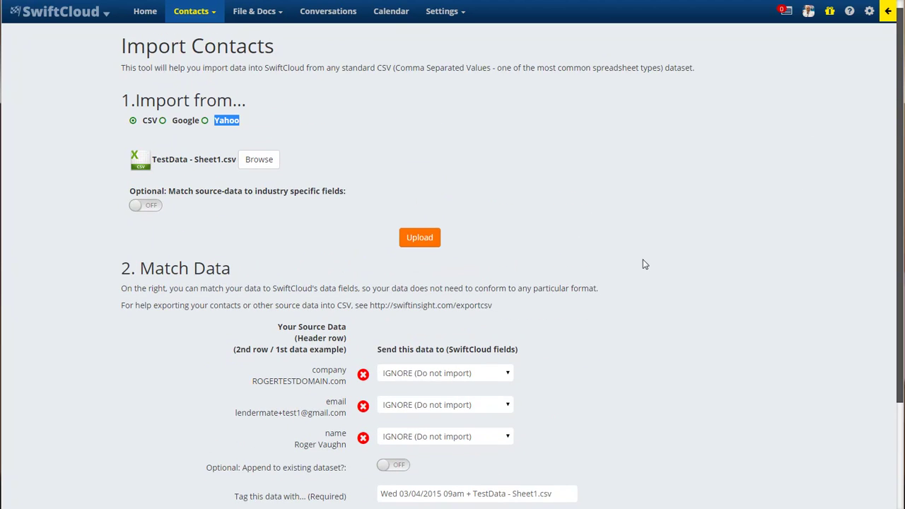
scroll(899, 124, "down", 2)
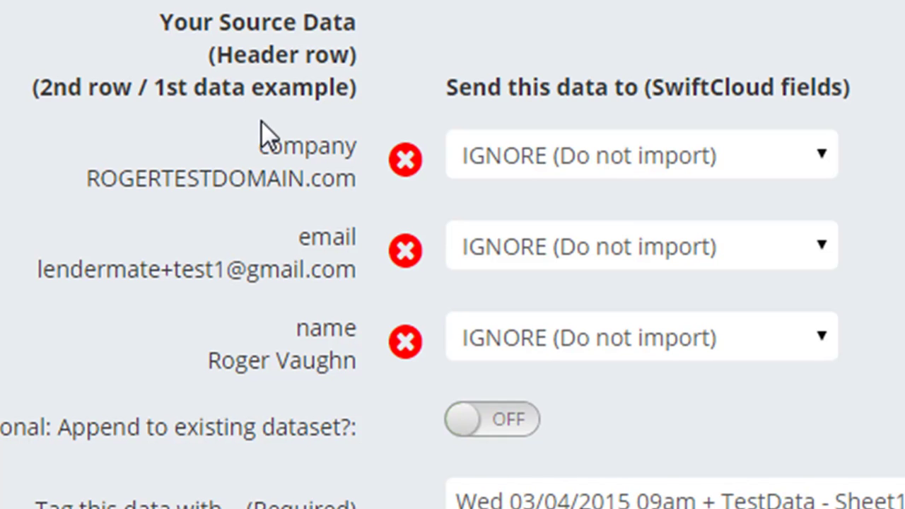
left_click_drag(250, 149, 347, 151)
left_click_drag(357, 182, 85, 178)
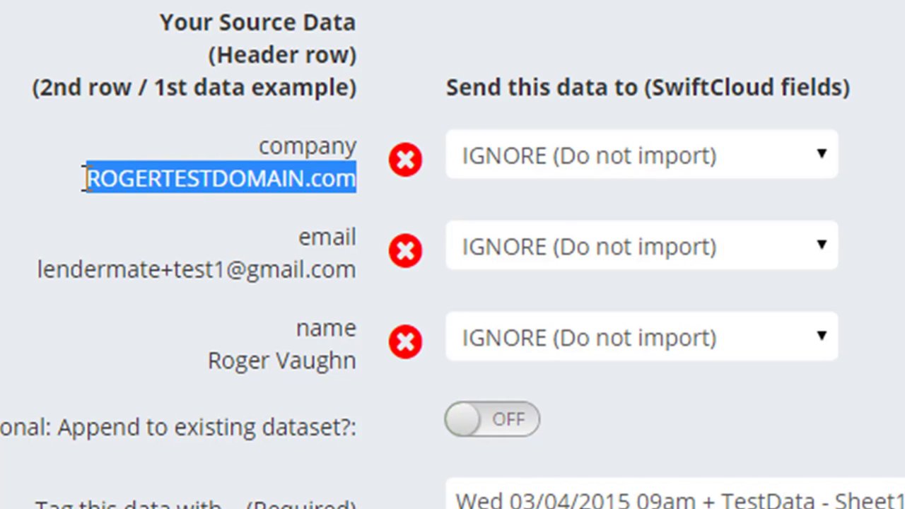
left_click(624, 154)
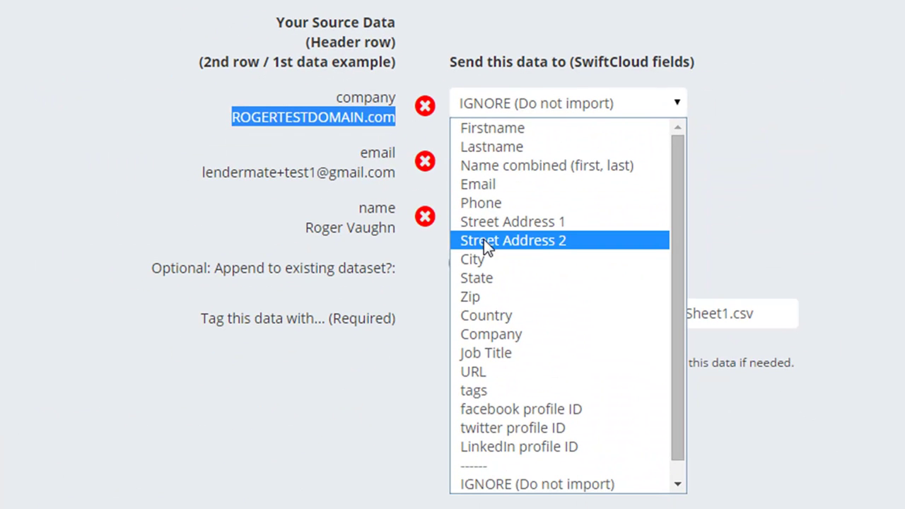
left_click(519, 334)
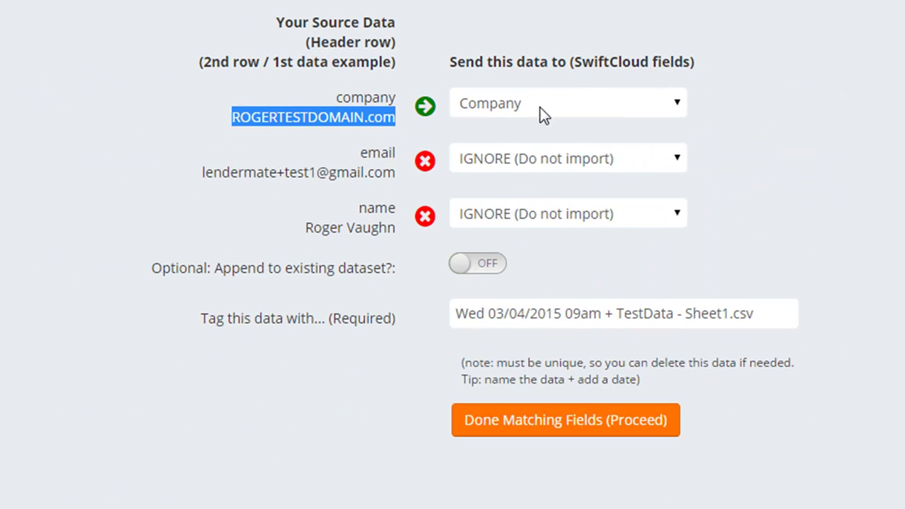
- Match the email column to Email and the name column to Name combined (first, last)
left_click(560, 164)
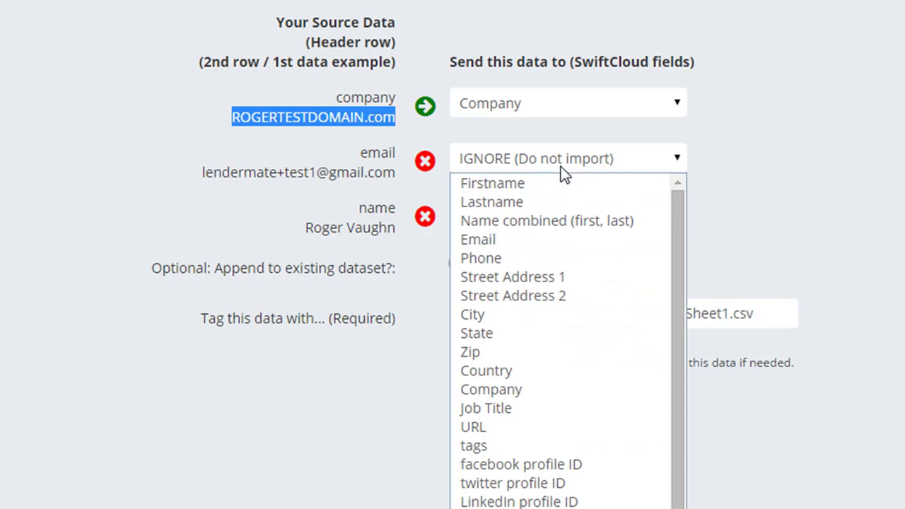
left_click(518, 244)
left_click(589, 221)
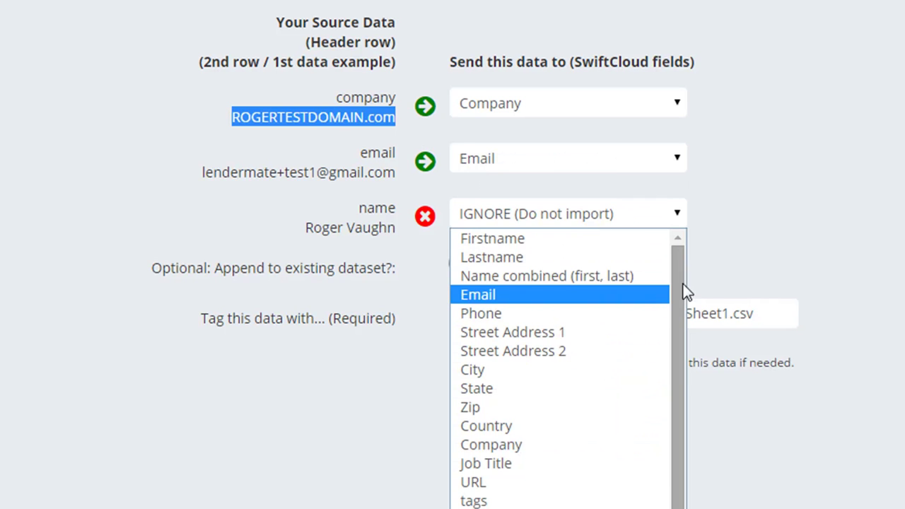
mouse_move(678, 270)
left_mouse_down()
mouse_move(677, 409)
mouse_move(665, 260)
mouse_move(670, 317)
mouse_move(672, 265)
left_mouse_up()
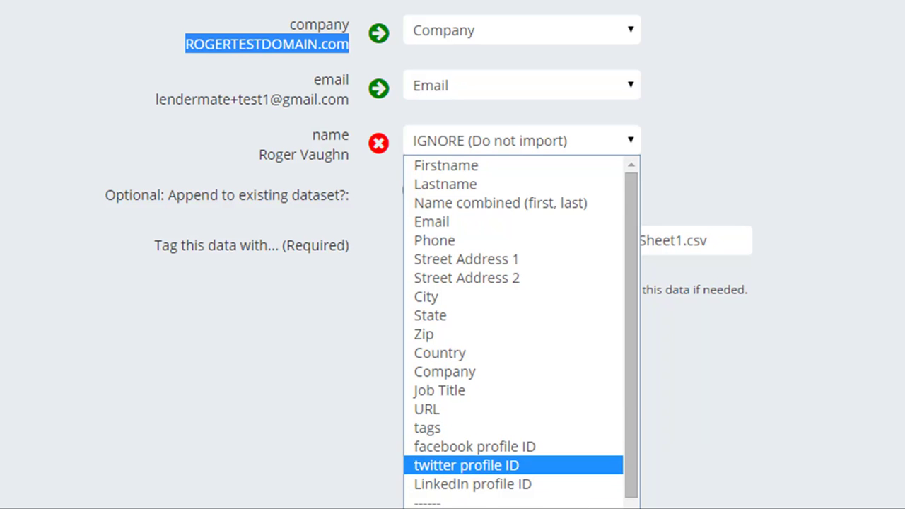
left_click_drag(630, 388, 620, 498)
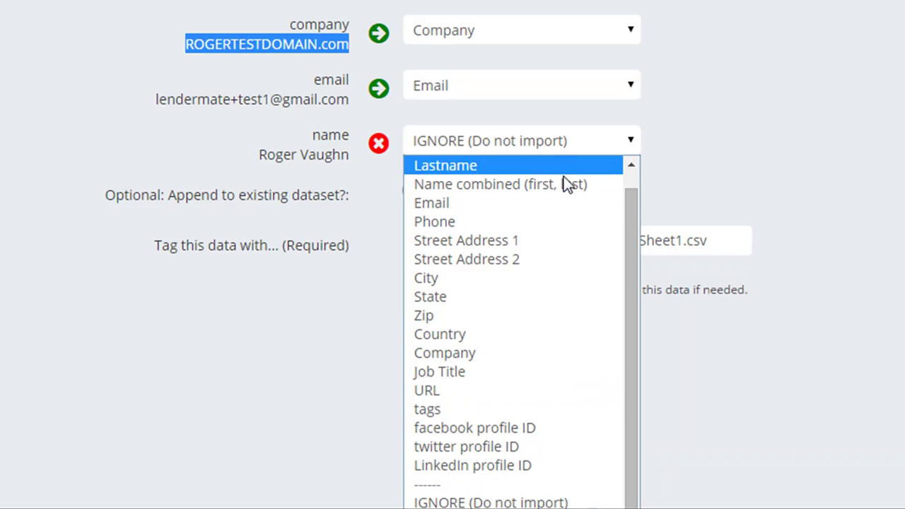
left_click(509, 185)
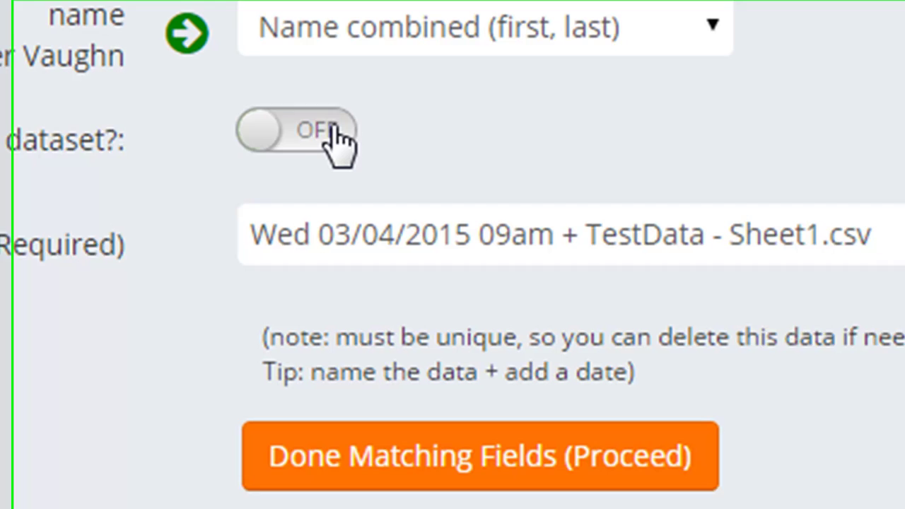
left_click(339, 141)
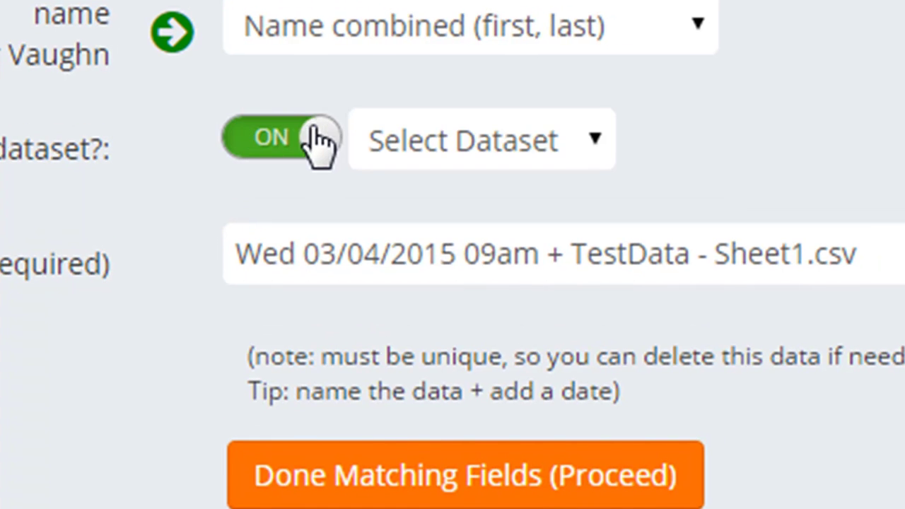
left_click(555, 138)
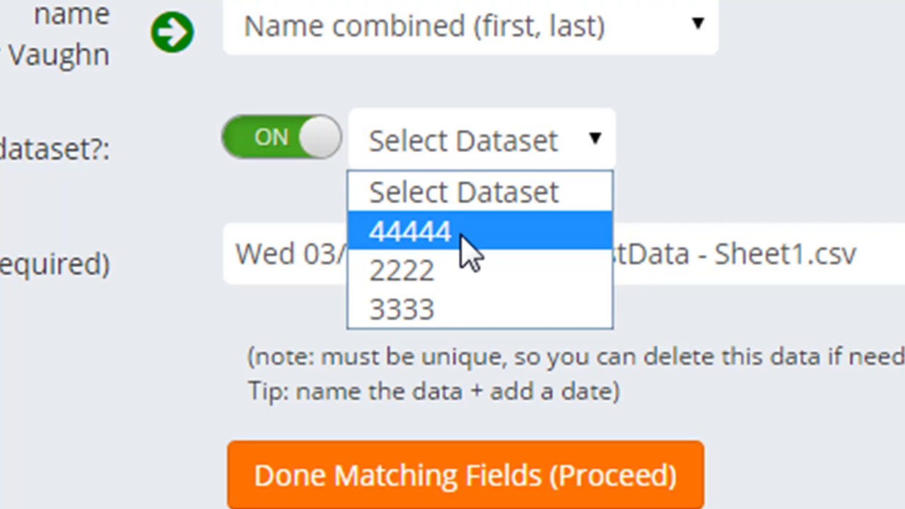
left_click(266, 147)
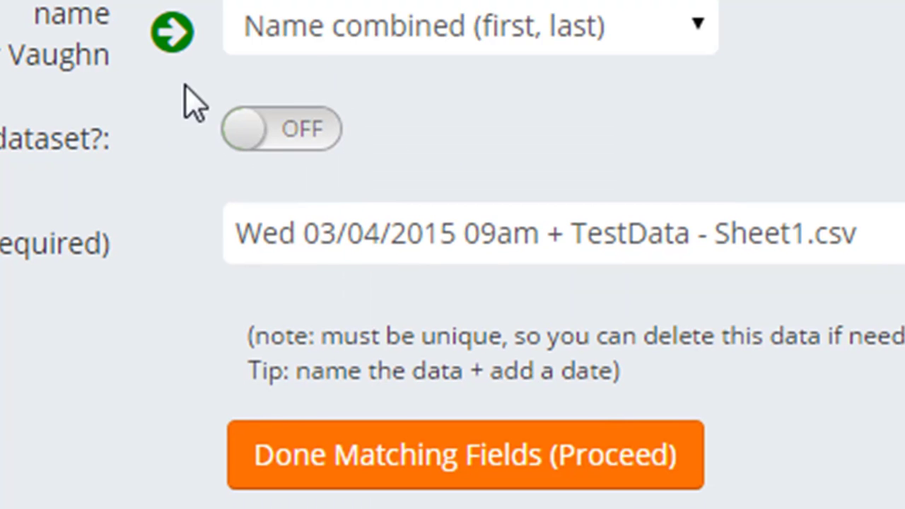
- Replace the suggested required tag for the imported data with 555555
key("ctrl+a")
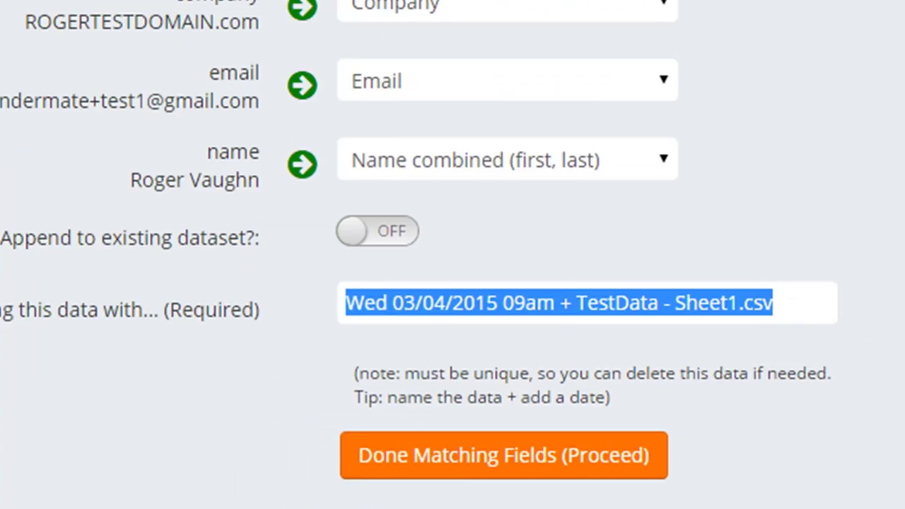
type("555555")
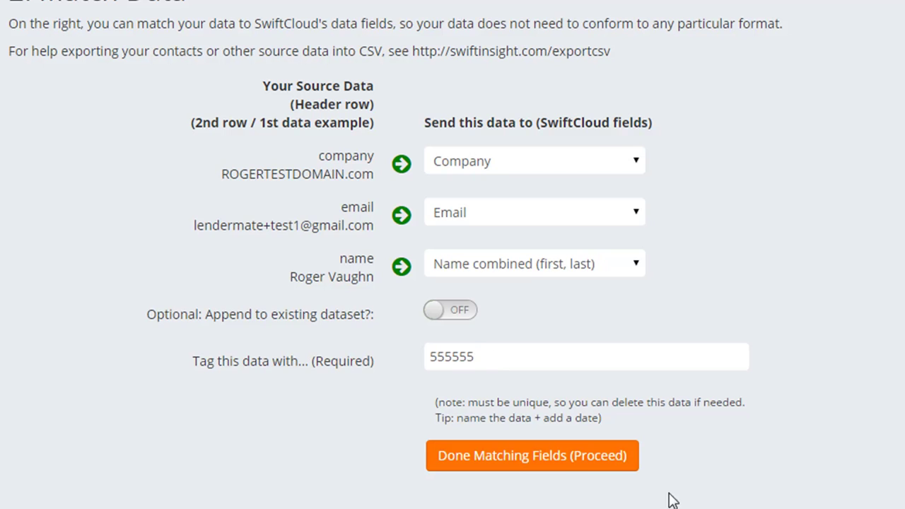
left_click_drag(398, 360, 185, 356)
left_click(319, 428)
left_click_drag(478, 358, 361, 351)
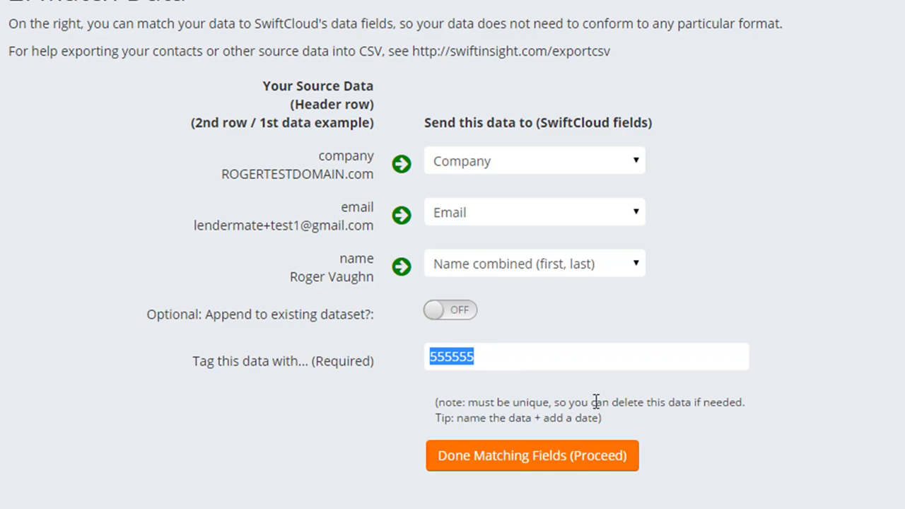
left_click(526, 356)
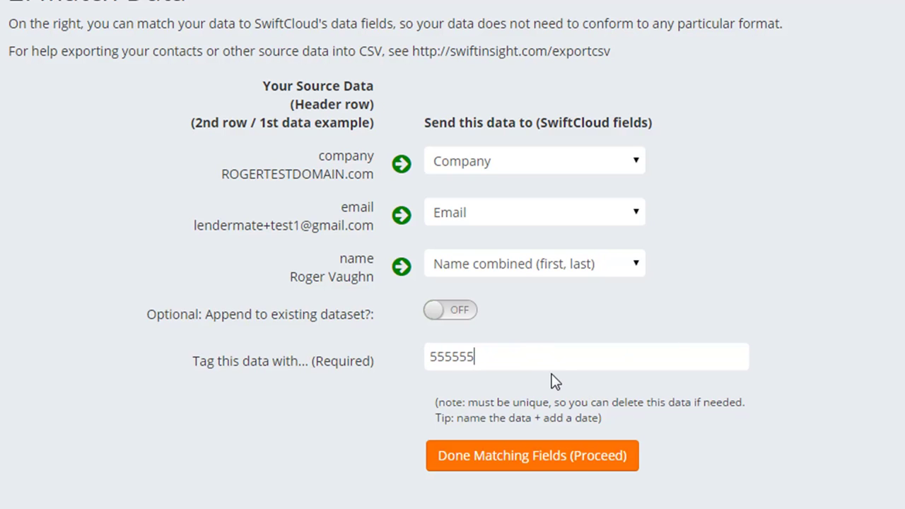
- Tag the imported data with "#tag1, #tag2, #555555" and proceed to the data handling options
key("BackSpace")
key("BackSpace")
key("BackSpace")
key("BackSpace")
key("BackSpace")
key("BackSpace")
type("#tag")
type("1, ")
type("#tag2")
type(", #")
type("4555")
key("BackSpace")
key("BackSpace")
key("BackSpace")
key("BackSpace")
type("555555")
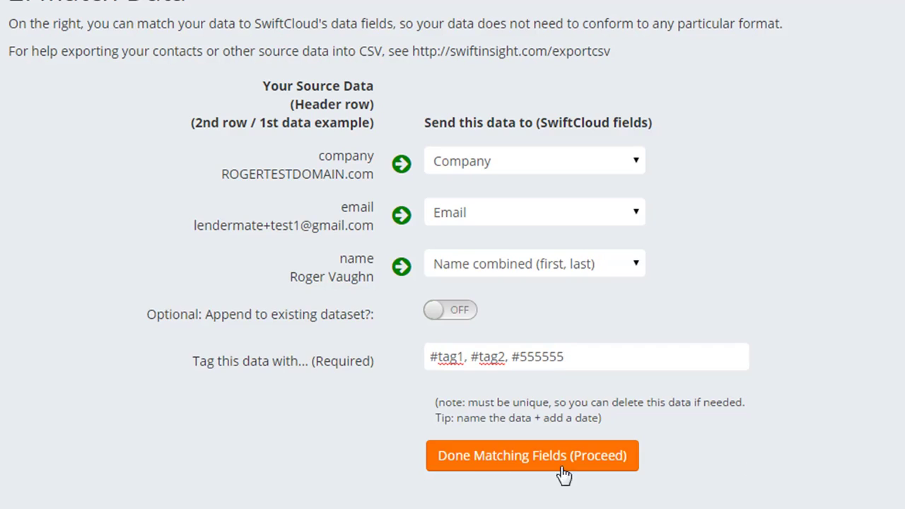
left_click(474, 460)
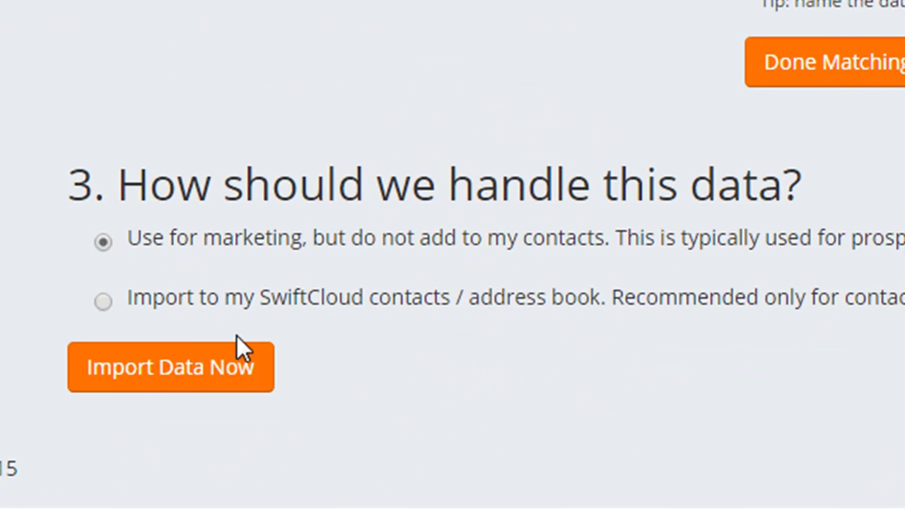
- Import the data for marketing use only, without adding it to the contacts
left_click_drag(601, 297, 370, 291)
left_click_drag(606, 236, 311, 236)
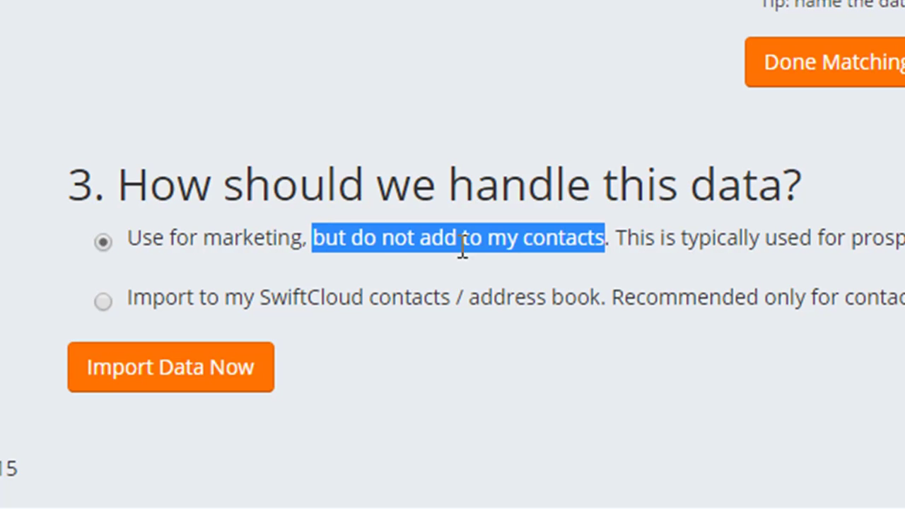
left_click(533, 266)
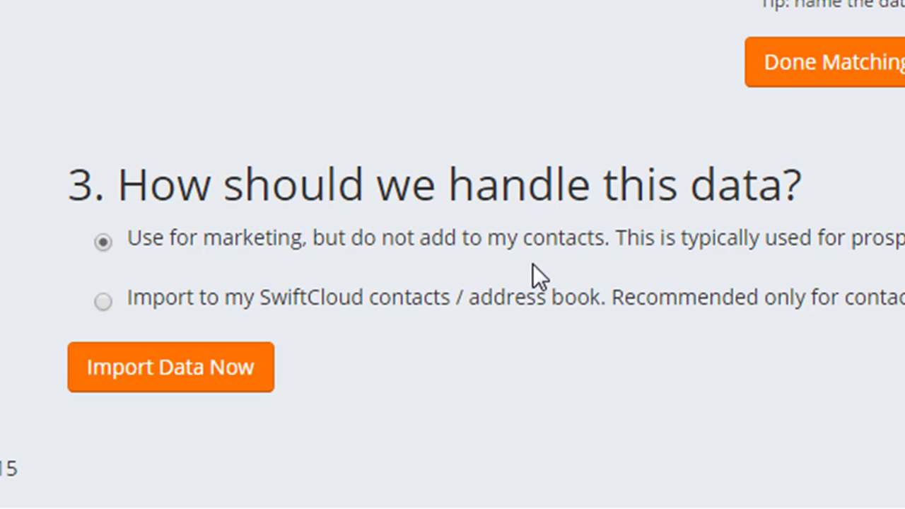
left_click_drag(499, 239, 608, 236)
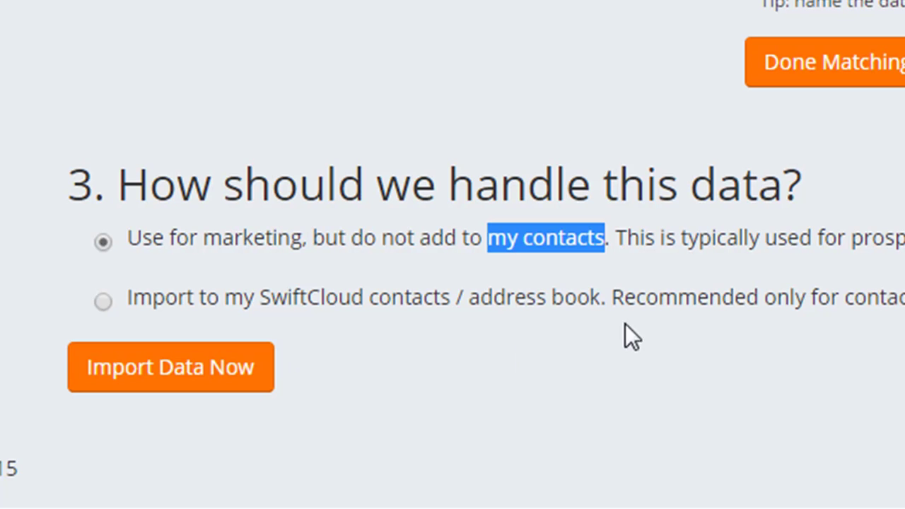
left_click_drag(601, 299, 154, 311)
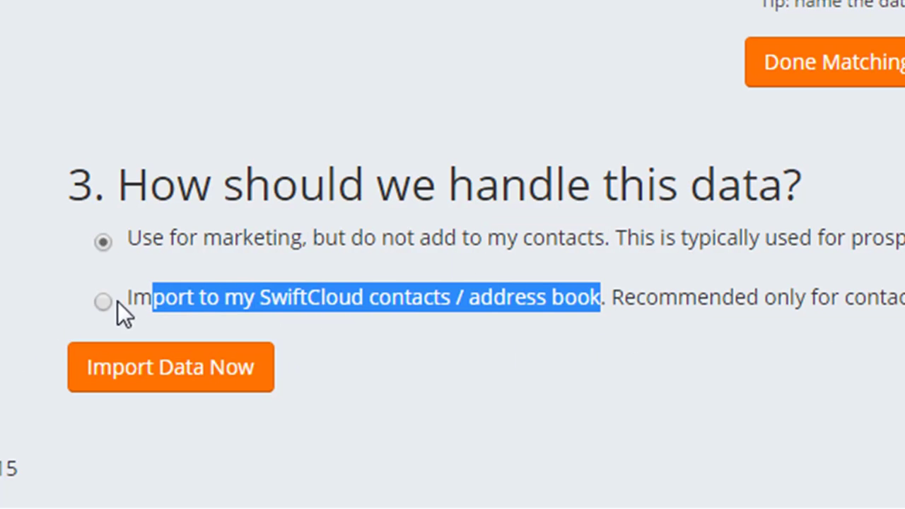
left_click(573, 234)
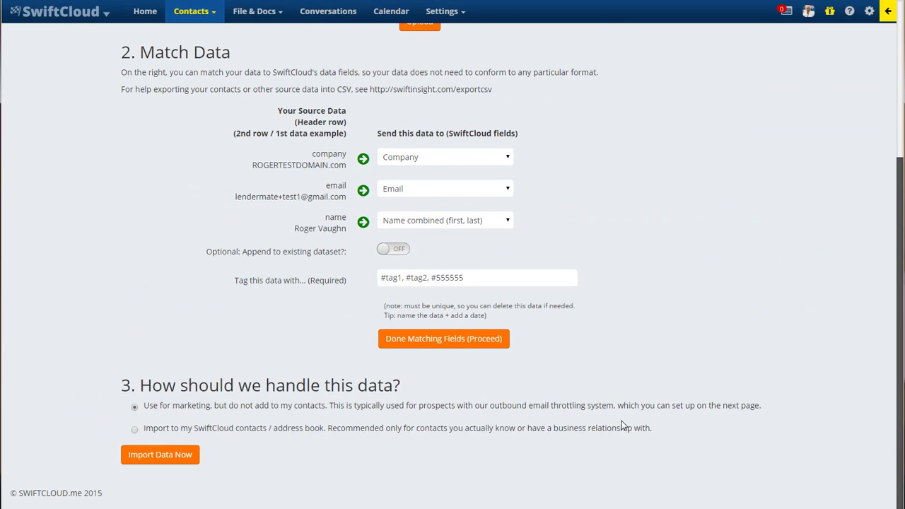
left_click(145, 454)
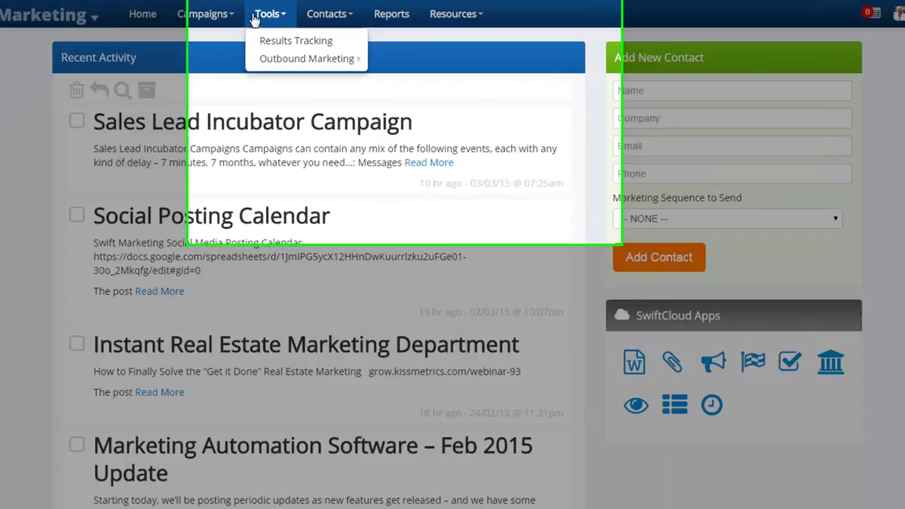
- In the Marketing app's outbound marketing, start connecting the 209-#tag1, #tag2, #555555 dataset to TEST SEQUENCE
mouse_move(281, 59)
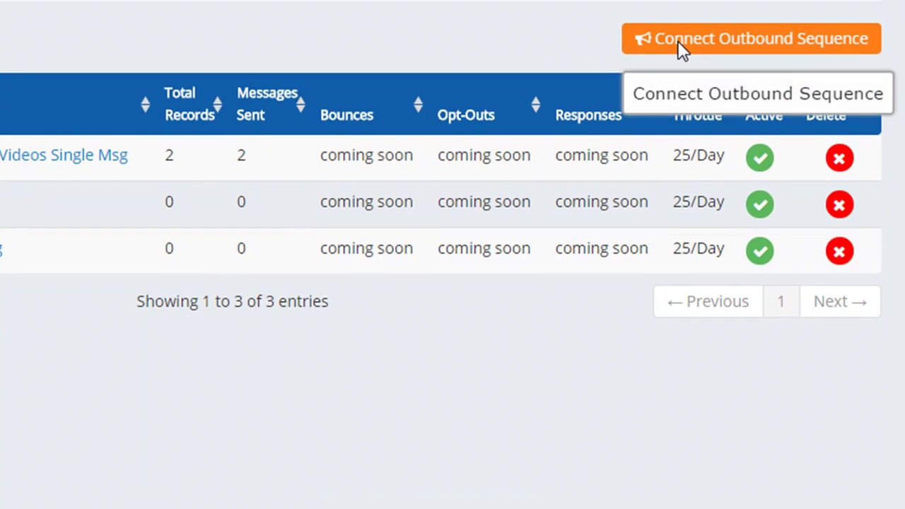
left_click(678, 40)
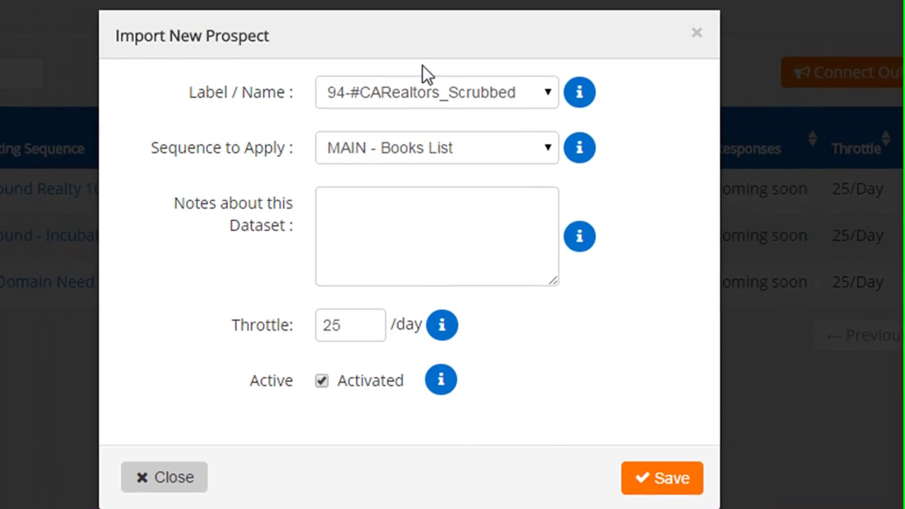
left_click(485, 93)
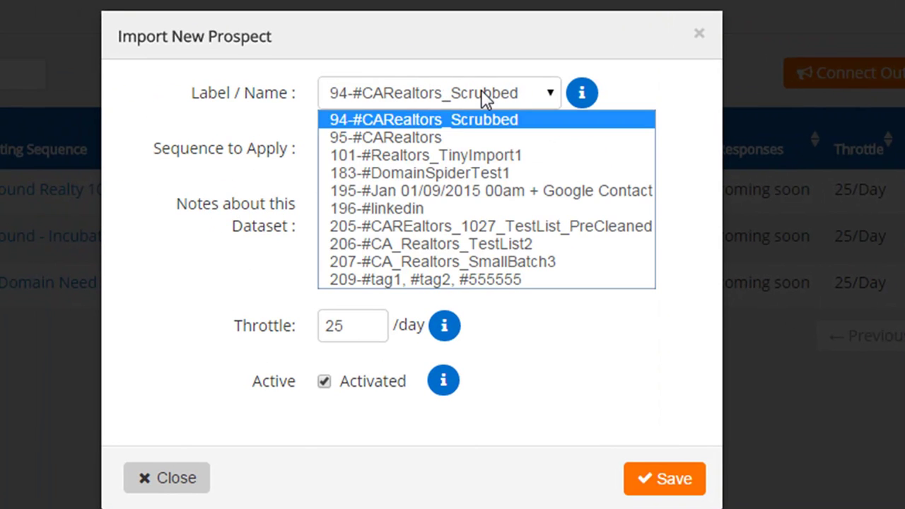
left_click(488, 278)
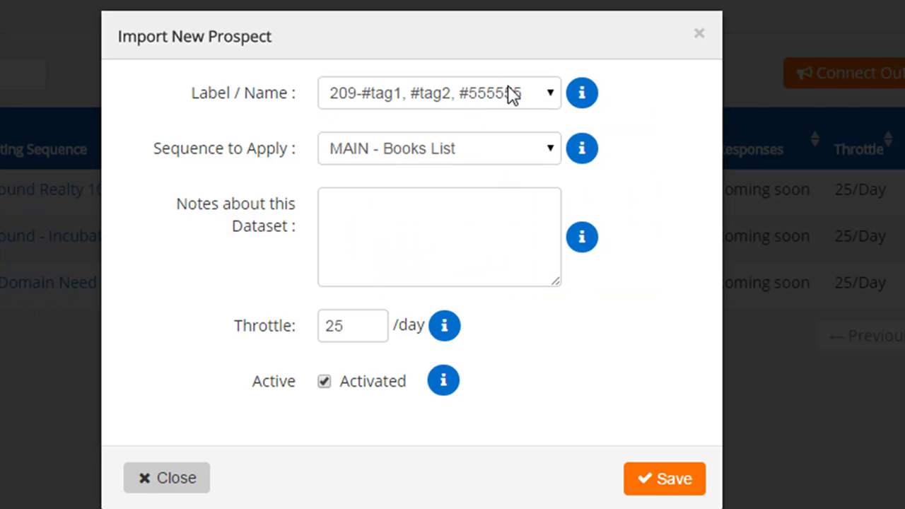
left_click(438, 148)
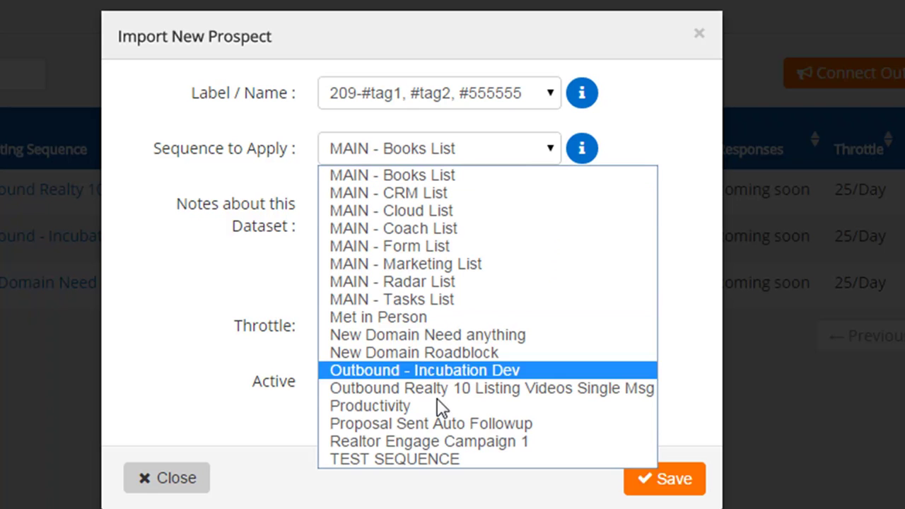
left_click(407, 458)
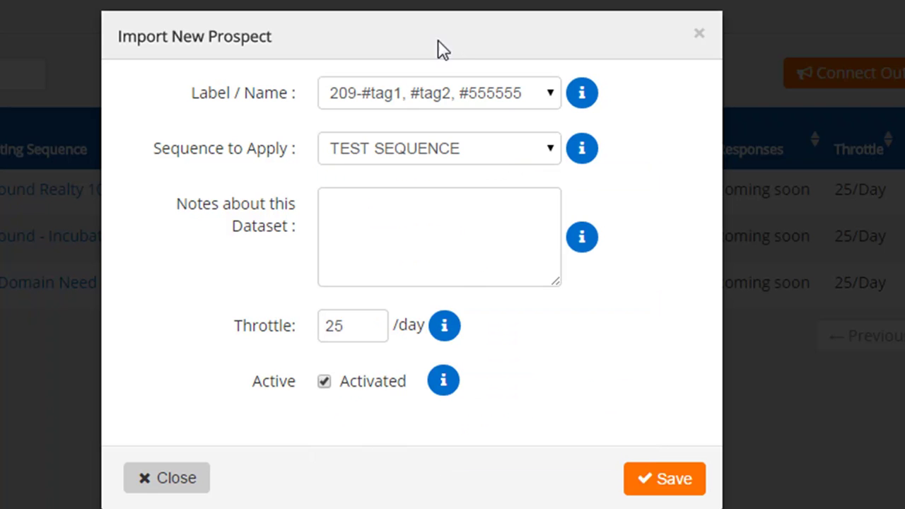
- Enter "testing" as the notes about the dataset and select the daily throttle value
left_click(454, 90)
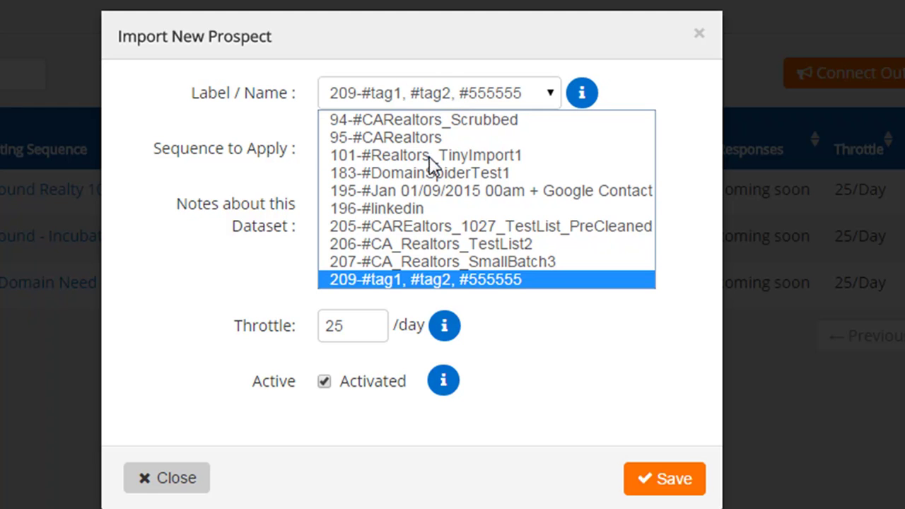
left_click(424, 280)
left_click(434, 149)
left_click(435, 149)
left_click(499, 281)
type("testing")
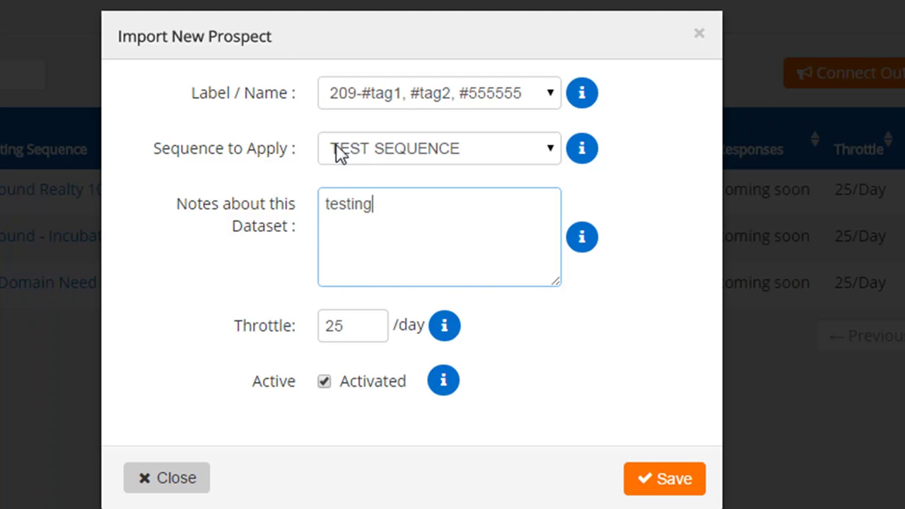
left_click_drag(353, 326, 115, 331)
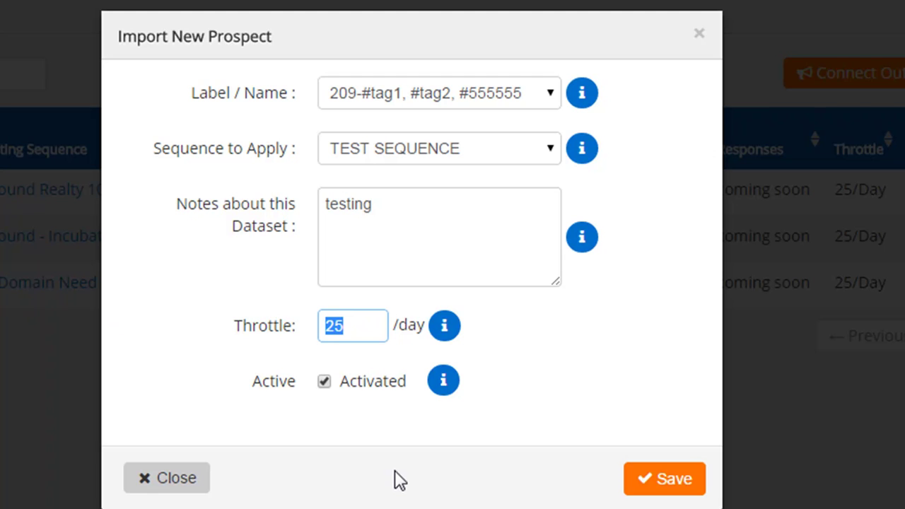